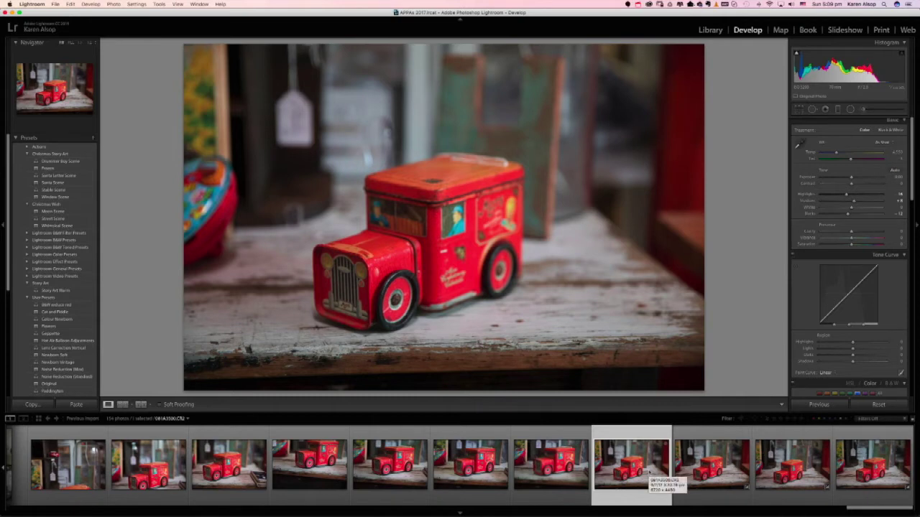
# Compare the focus across the last four red toy truck photos in the import
pyautogui.press('Right')
pyautogui.press('Right')
pyautogui.press('Right')
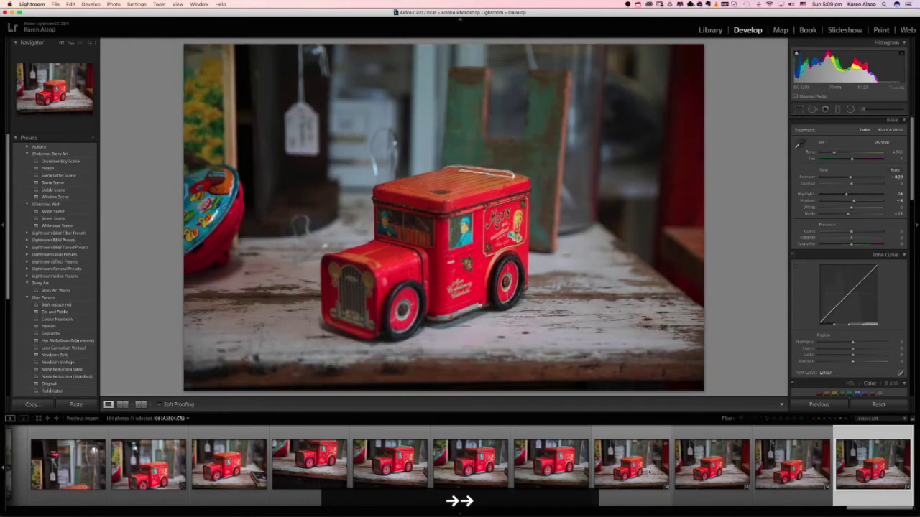
pyautogui.press('Left')
pyautogui.press('Left')
pyautogui.press('Left')
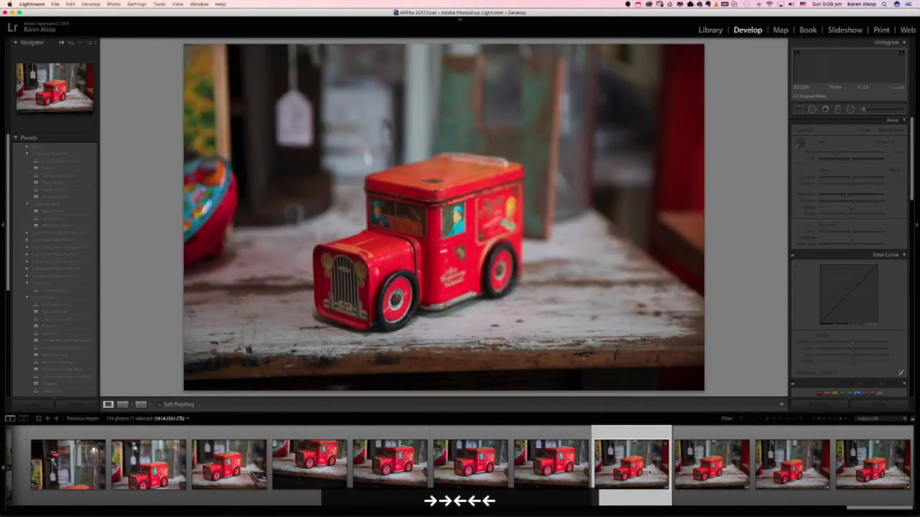
pyautogui.press('Right')
pyautogui.press('Right')
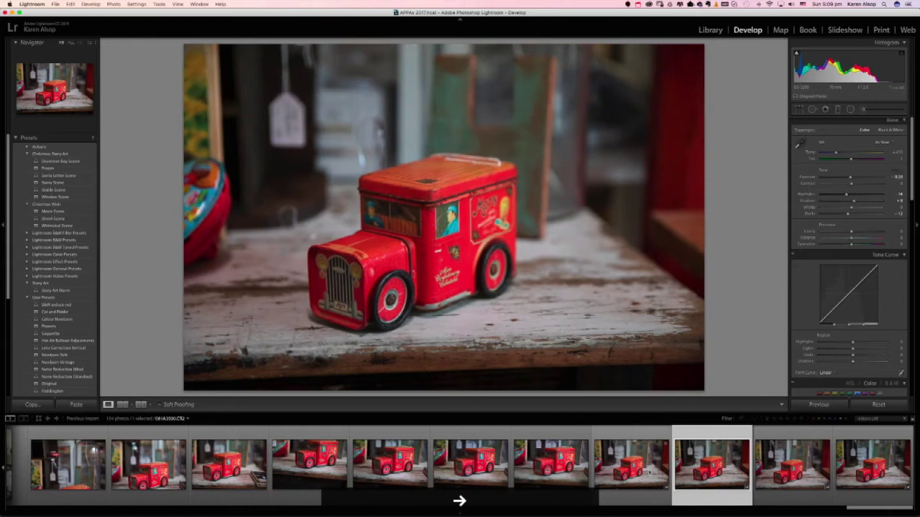
pyautogui.press('Right')
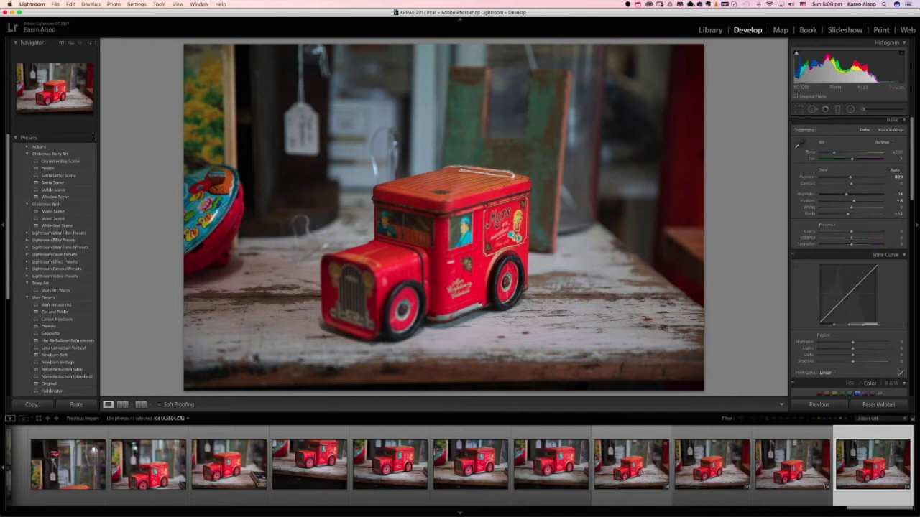
# Select the last four red truck photos and open them from the Library grid as layers in Photoshop
pyautogui.keyDown('shift'); pyautogui.click(647, 471); pyautogui.keyUp('shift')
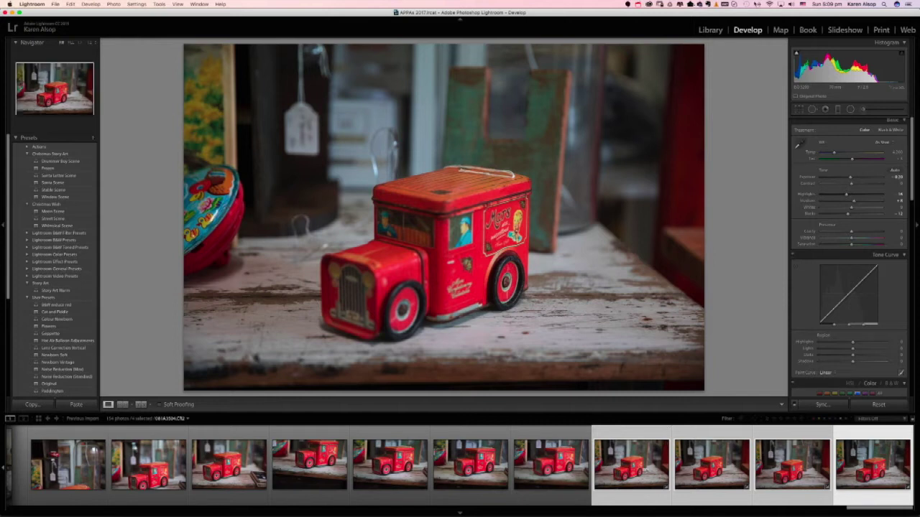
pyautogui.click(711, 31)
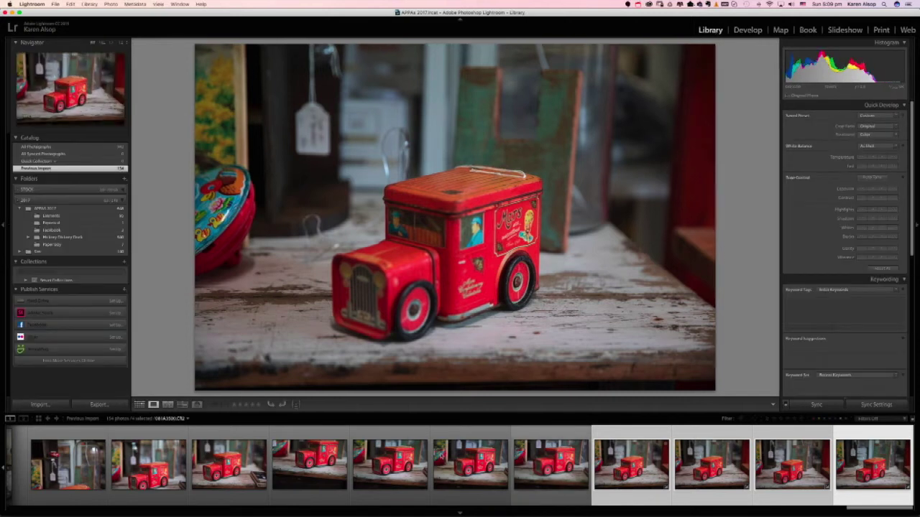
pyautogui.click(139, 405)
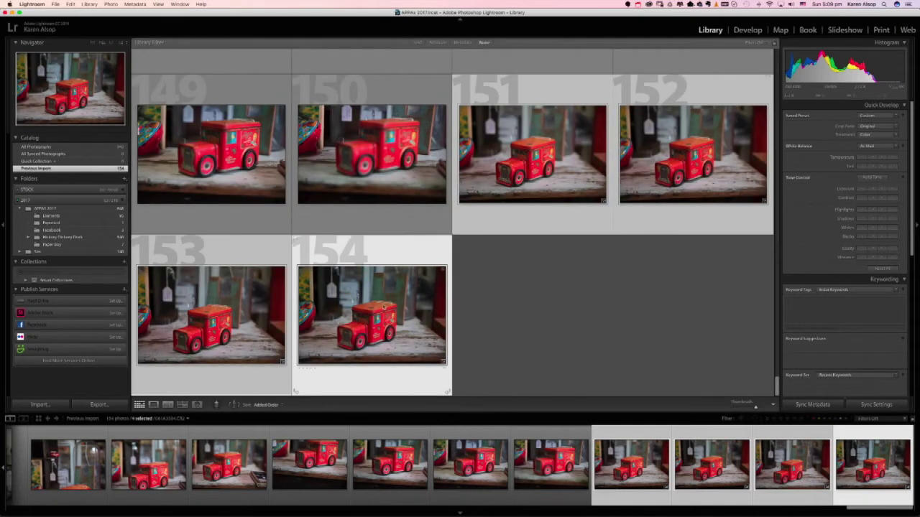
pyautogui.rightClick(381, 306)
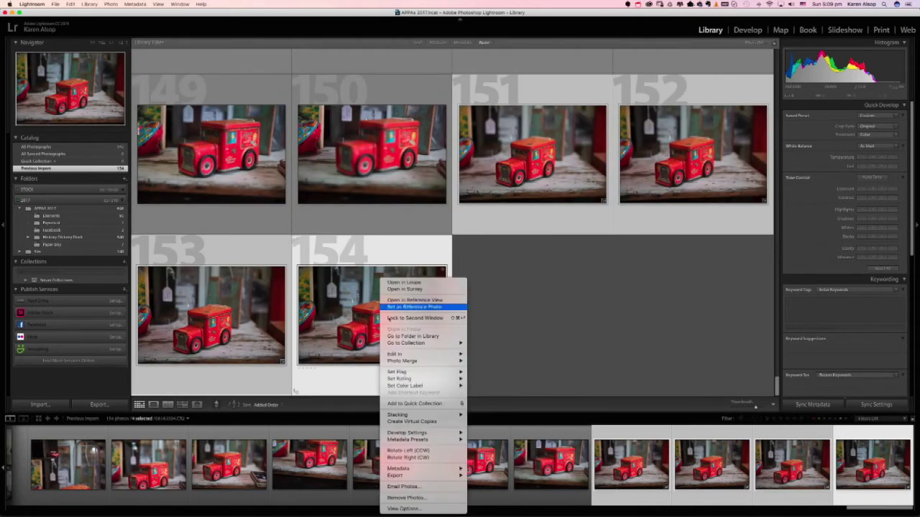
pyautogui.moveTo(413, 355)
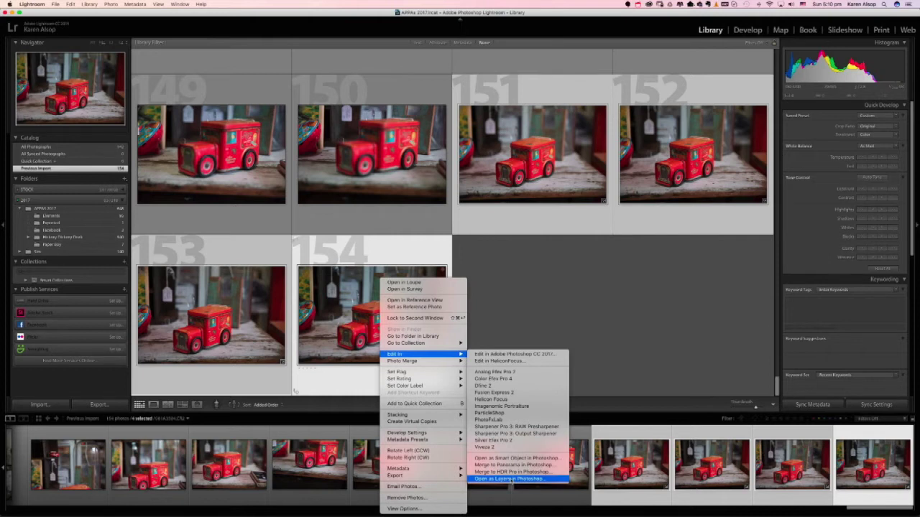
pyautogui.click(510, 479)
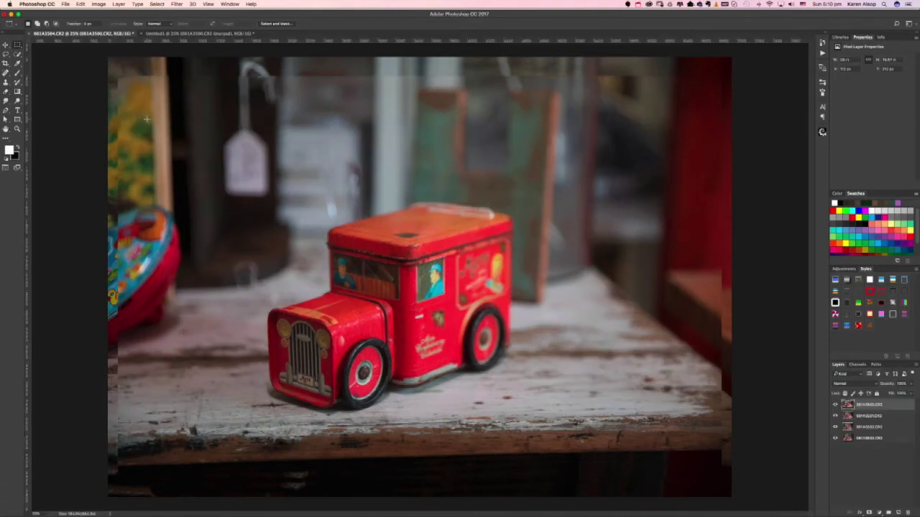
# Toggle the top truck layer's visibility to compare it with the layer beneath
pyautogui.click(834, 405)
pyautogui.click(834, 406)
pyautogui.click(835, 406)
pyautogui.click(834, 405)
# Run the Focus Mask action from the Story Art Actions set on the truck layers
pyautogui.hotkey('alt', 'F9')
pyautogui.click(660, 187)
pyautogui.click(669, 194)
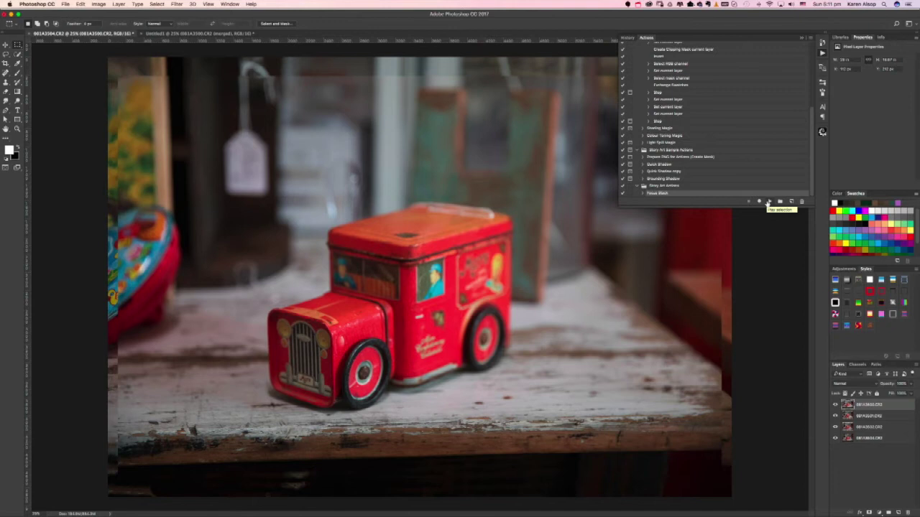
pyautogui.click(768, 202)
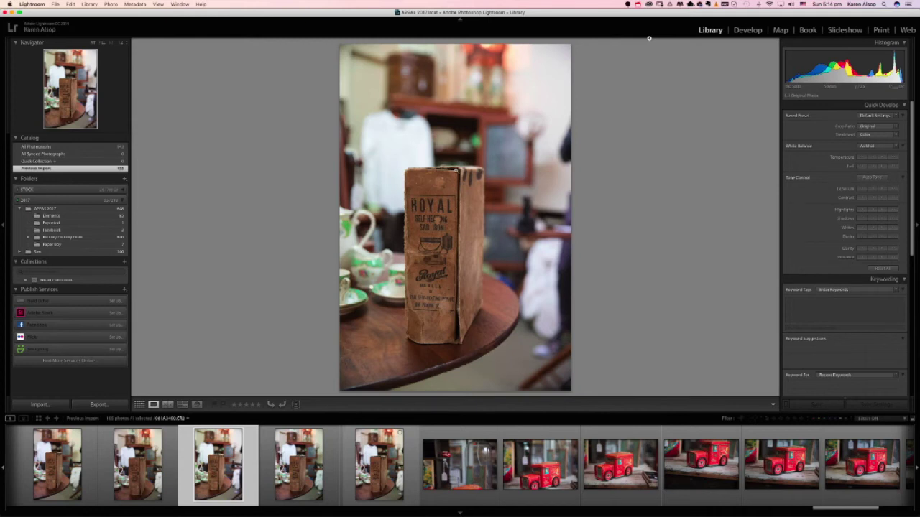
# Compare the differently focused shots of the Royal sad iron box in Lightroom
pyautogui.press('Right')
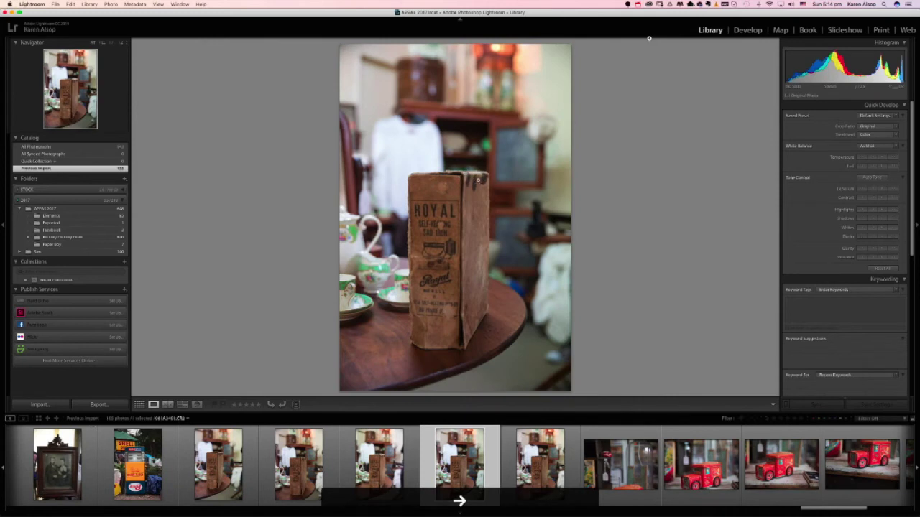
pyautogui.press('Right')
pyautogui.press('Left')
pyautogui.press('Left')
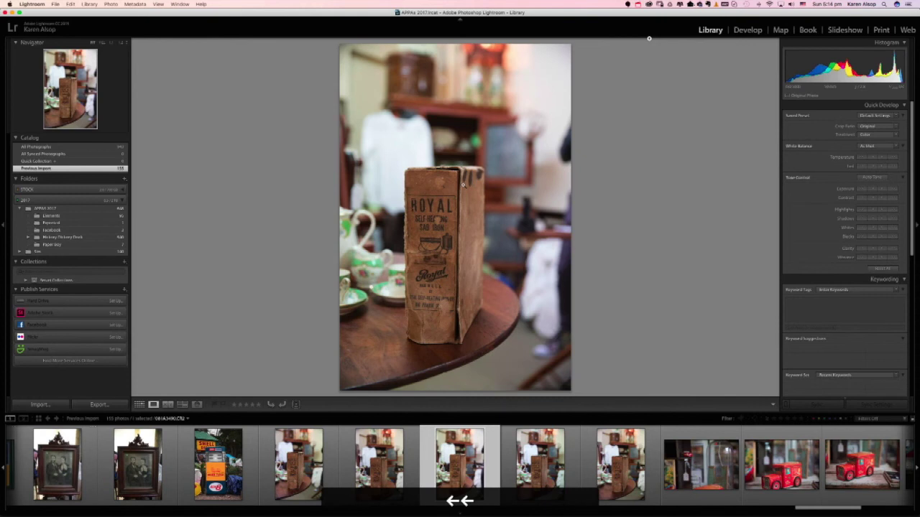
pyautogui.press('Right')
pyautogui.press('Right')
pyautogui.press('Left')
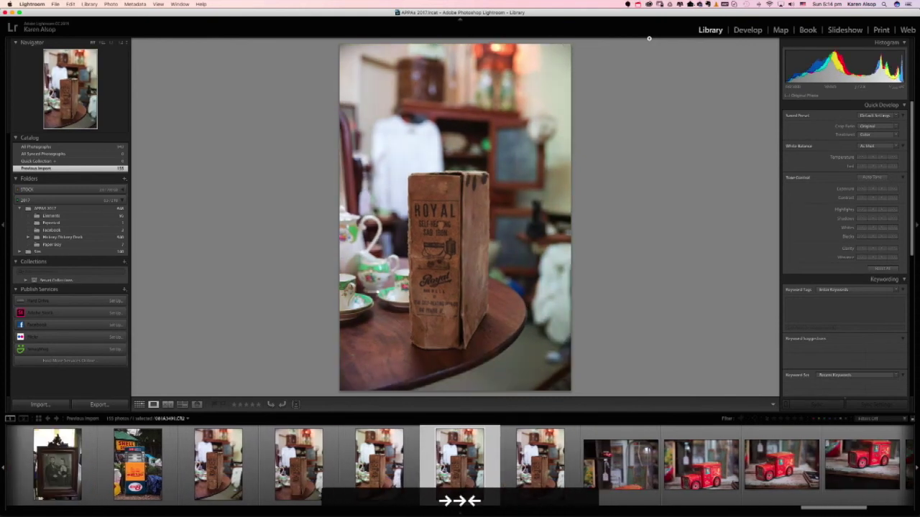
pyautogui.press('Left')
pyautogui.press('Right')
pyautogui.press('Right')
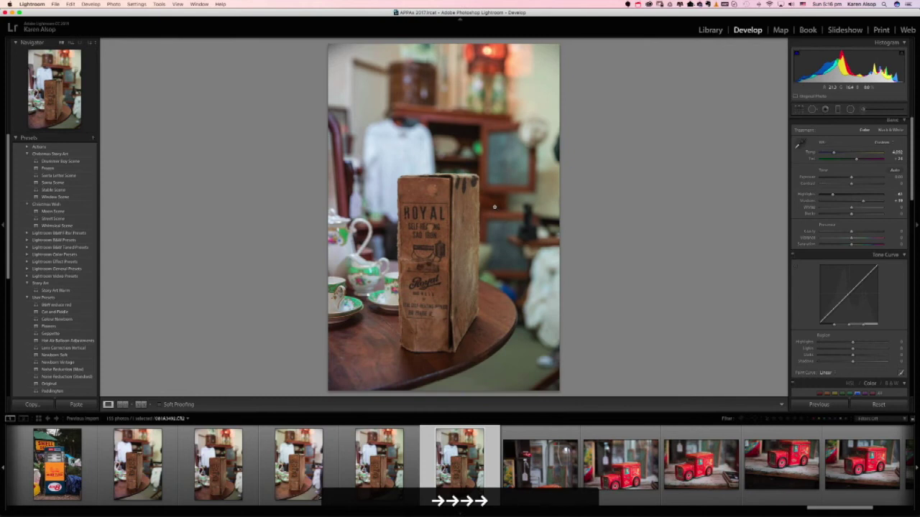
# Select the last three Royal box photos and open them as layers in Photoshop
pyautogui.press('Left')
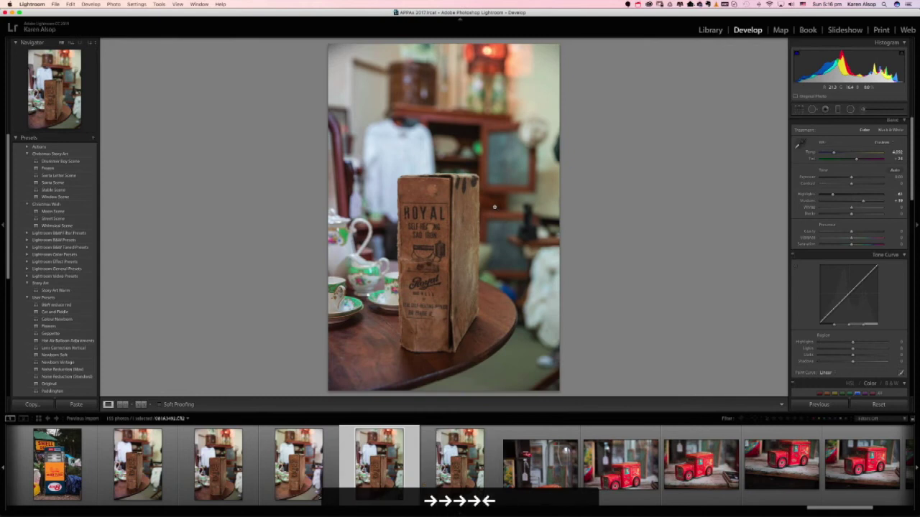
pyautogui.press('Left')
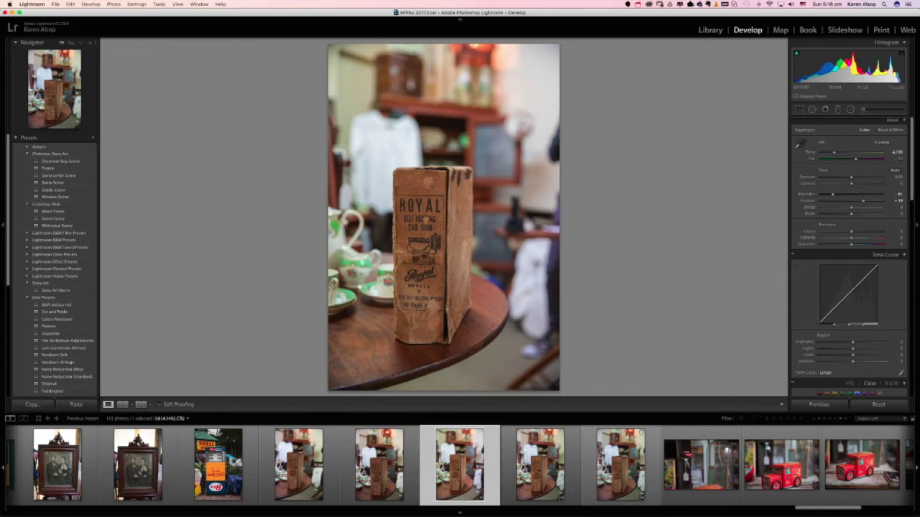
pyautogui.keyDown('shift'); pyautogui.click(616, 455); pyautogui.keyUp('shift')
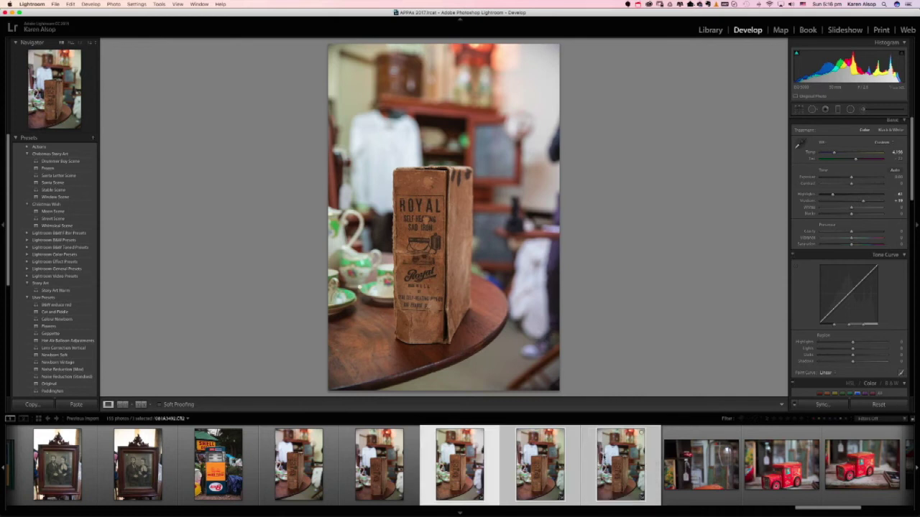
pyautogui.rightClick(602, 454)
pyautogui.moveTo(646, 355)
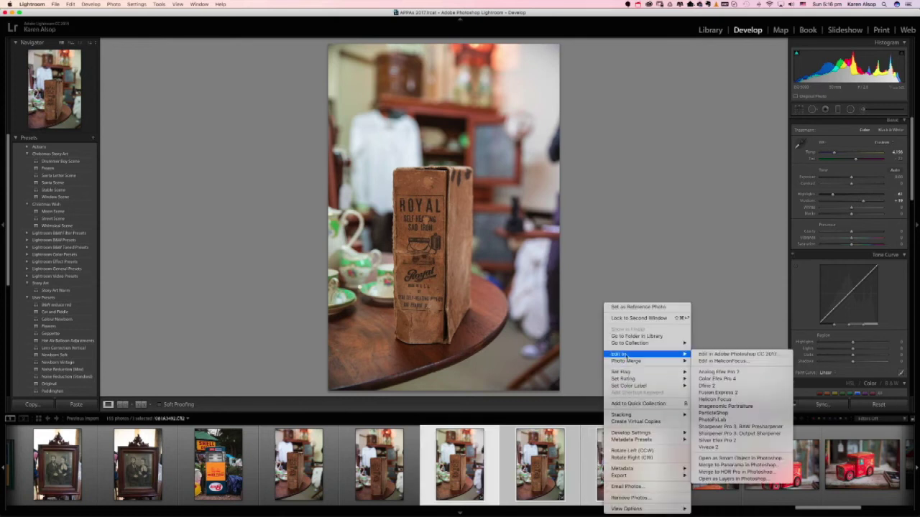
pyautogui.click(754, 473)
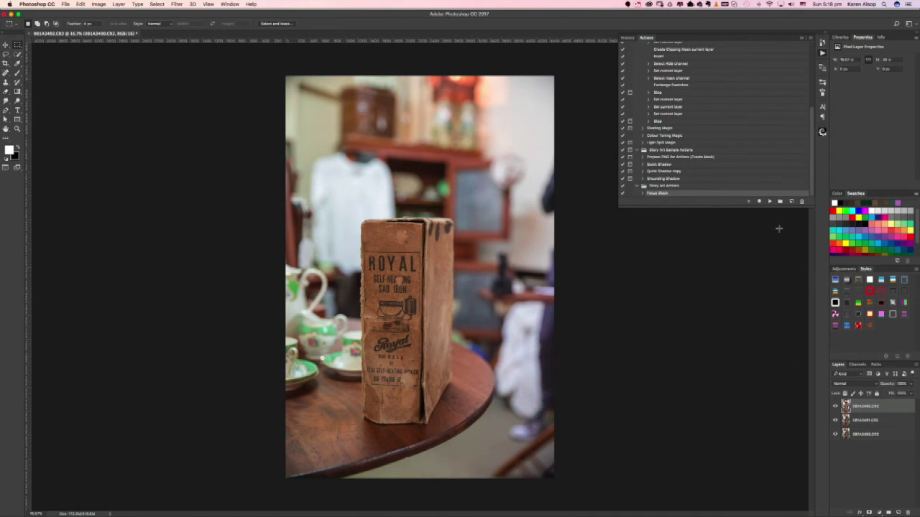
# Run the Focus Mask action on the three box layers and inspect the merged box up close
pyautogui.click(770, 202)
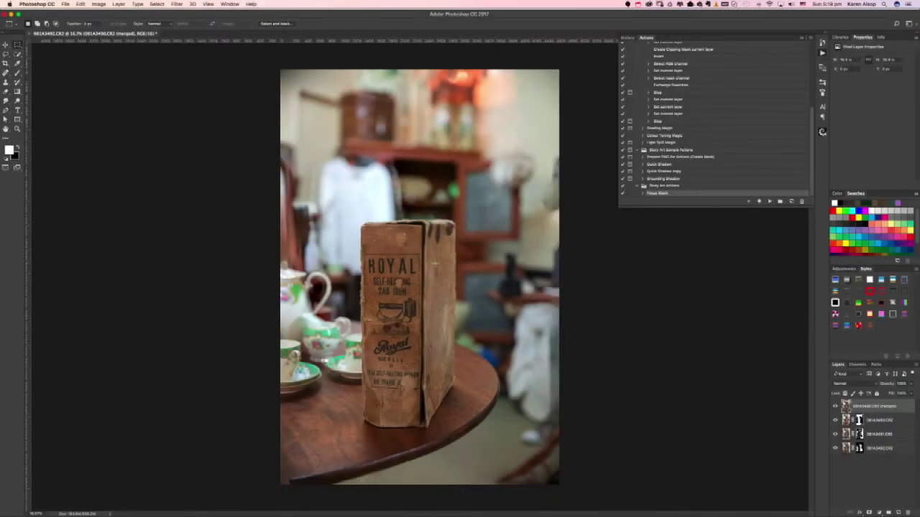
pyautogui.click(17, 129)
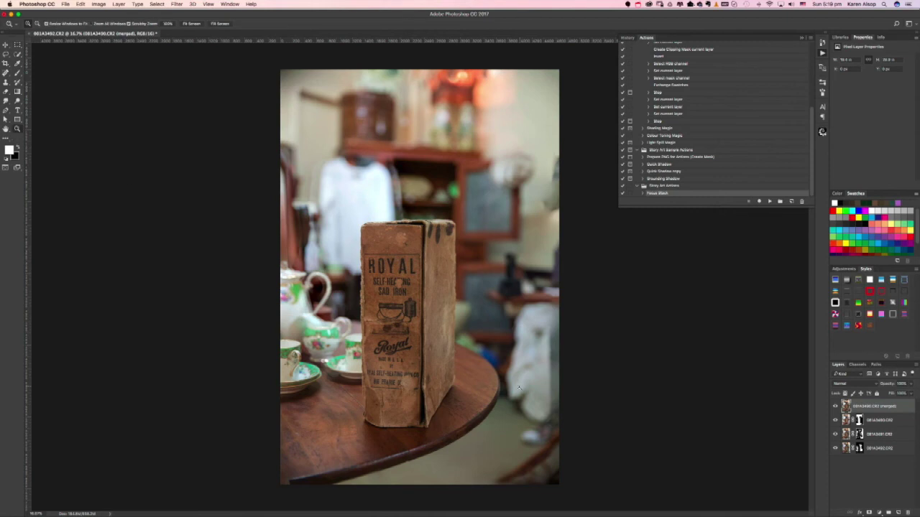
pyautogui.click(474, 376)
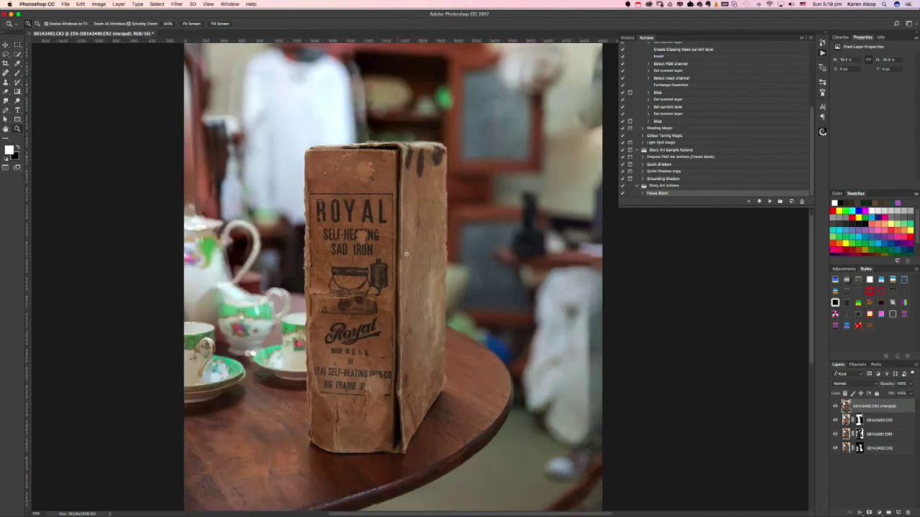
# Switch to Lightroom to examine the sharpness of the original box photo up close, and return to Photoshop
pyautogui.click(181, 496)
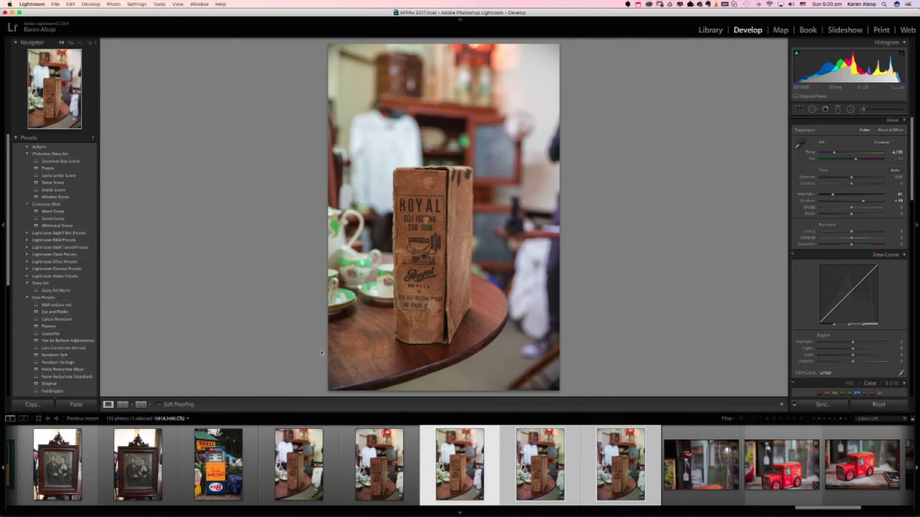
pyautogui.click(428, 270)
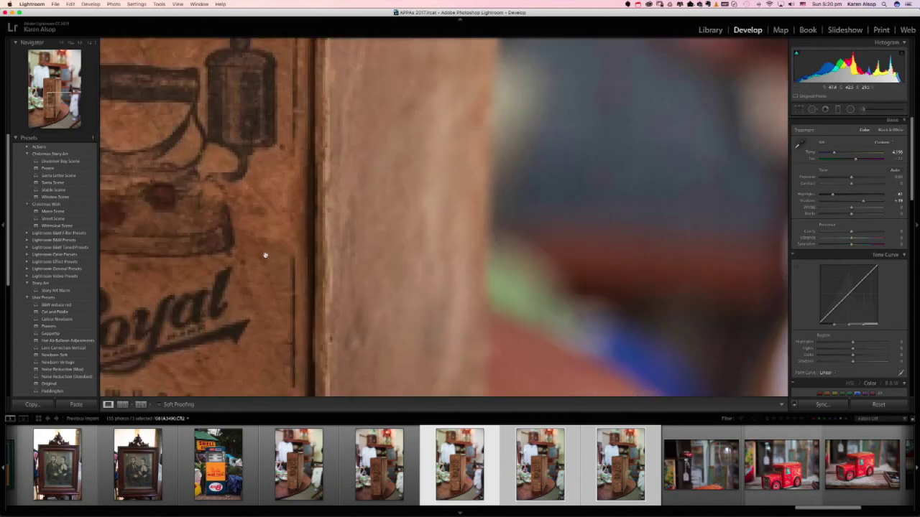
pyautogui.click(444, 230)
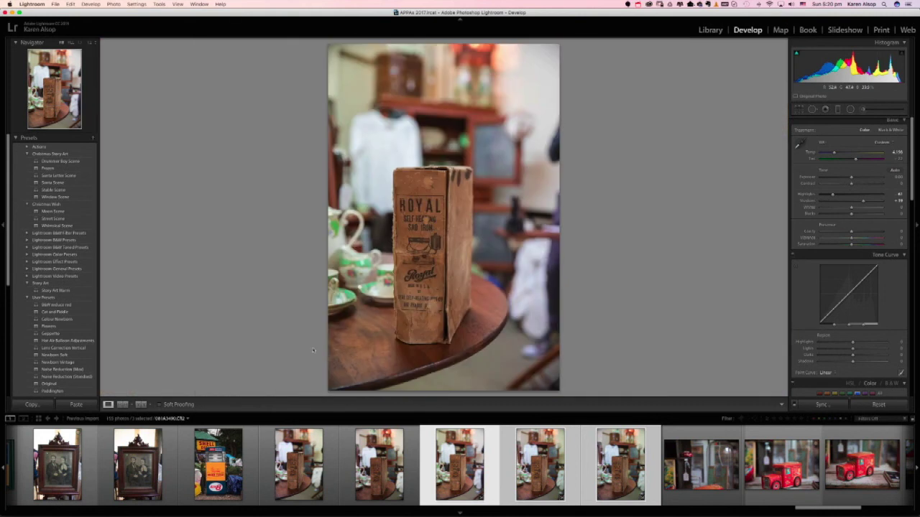
pyautogui.moveTo(69, 513)
pyautogui.click(168, 503)
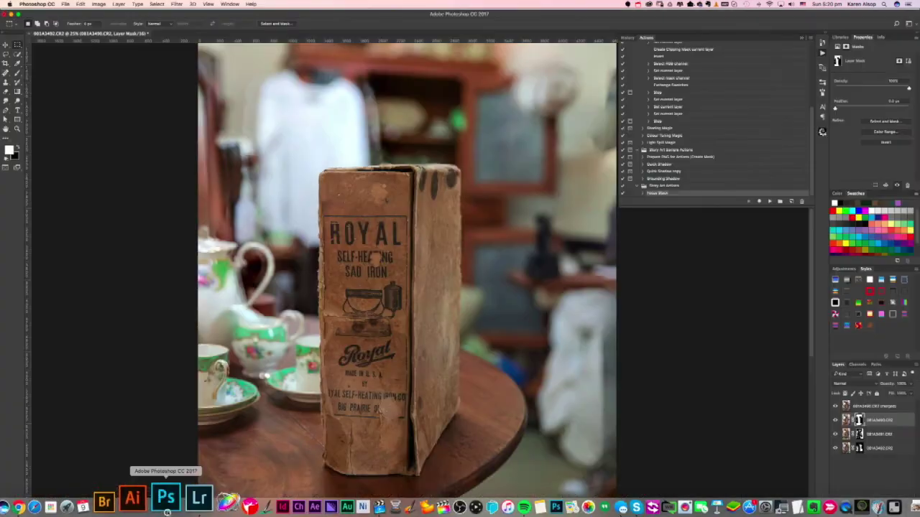